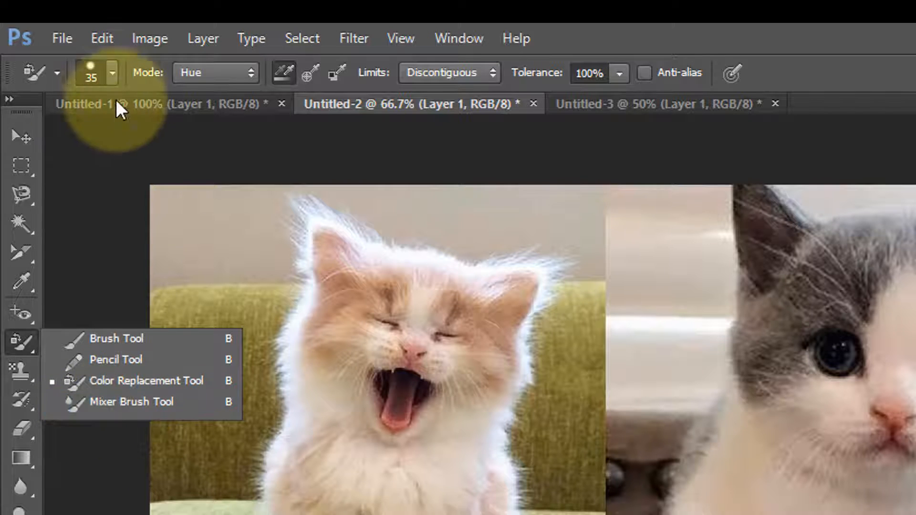
Activate the Mixer Brush Tool and duplicate Layer 1 in the meerkat document Untitled-1.
left_click(103, 402)
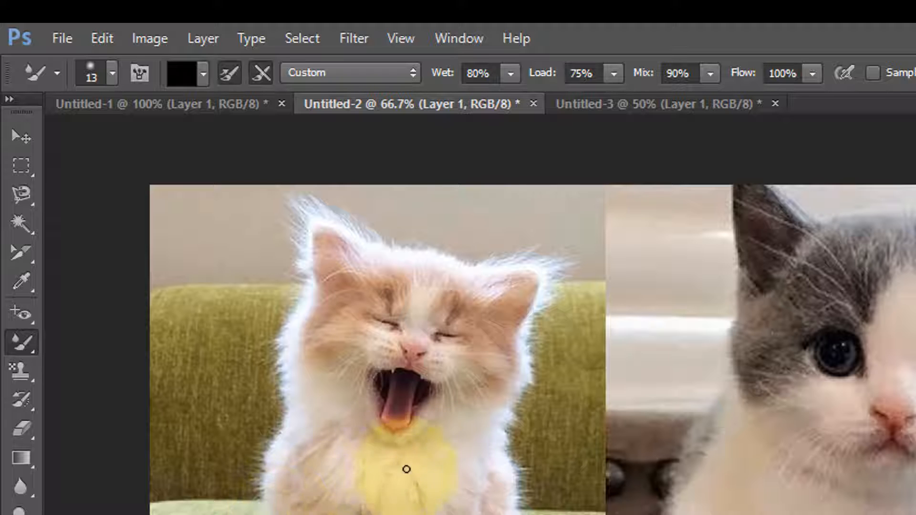
scroll(414, 485, "up", 3)
left_click_drag(340, 394, 625, 514)
scroll(572, 513, "up", 2)
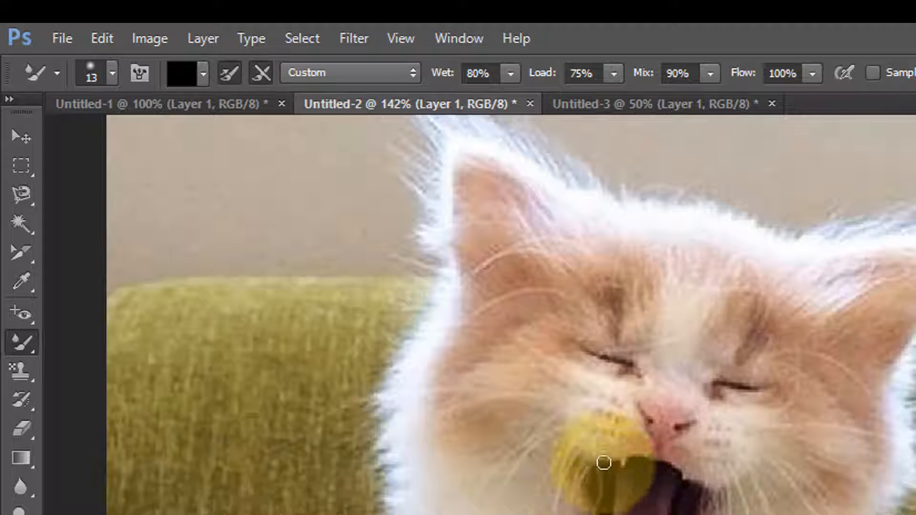
left_click(221, 108)
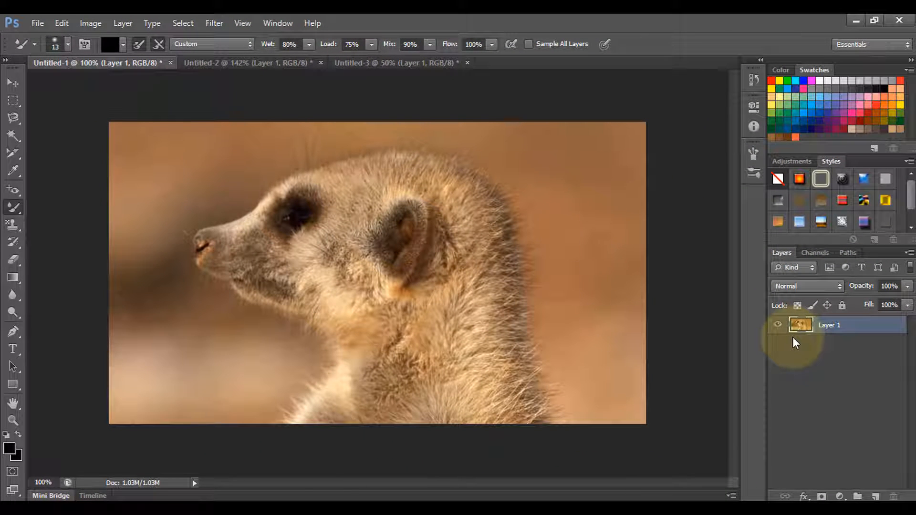
key("ctrl+j")
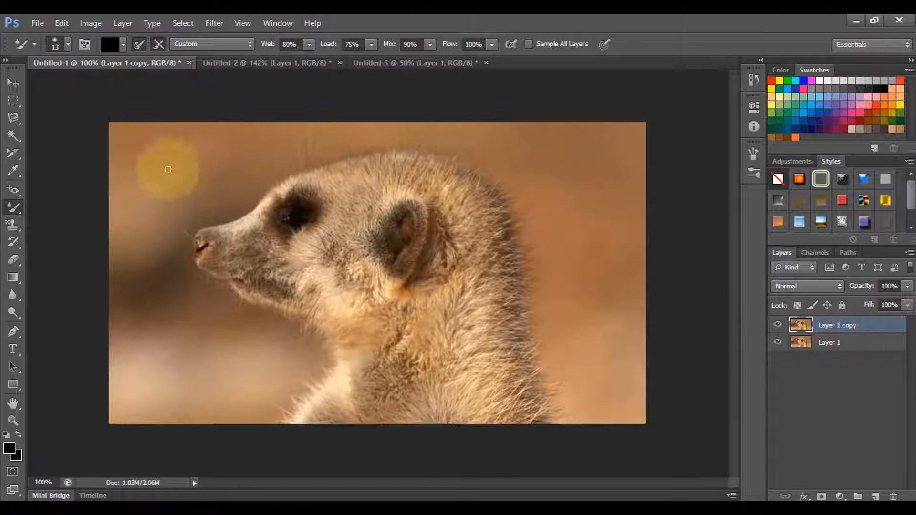
Set the mixer brush size to 88 px and its hardness to 51%.
left_click(68, 43)
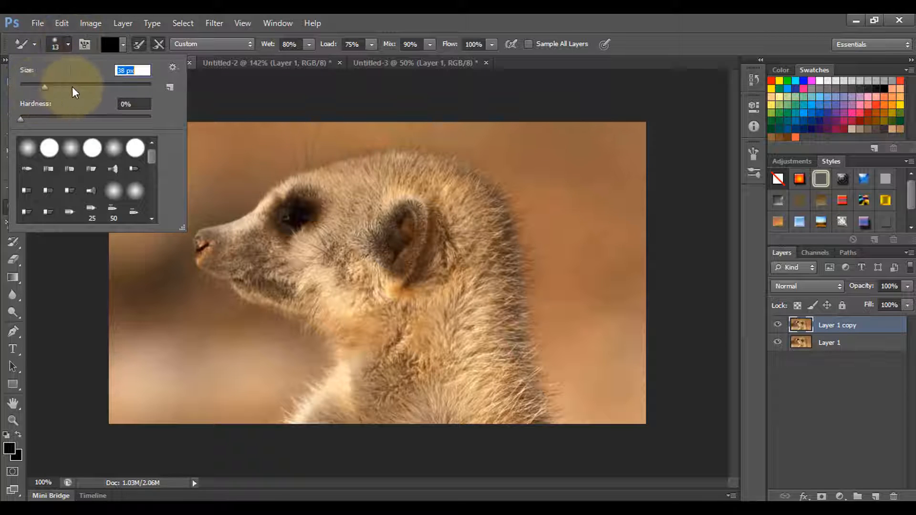
mouse_move(72, 88)
left_mouse_down()
mouse_move(117, 87)
mouse_move(76, 86)
left_mouse_up()
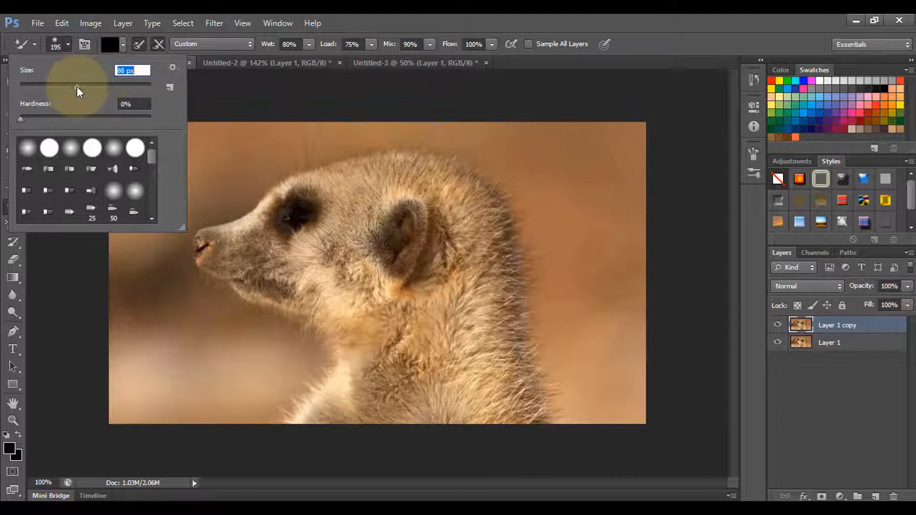
left_click_drag(24, 122, 43, 118)
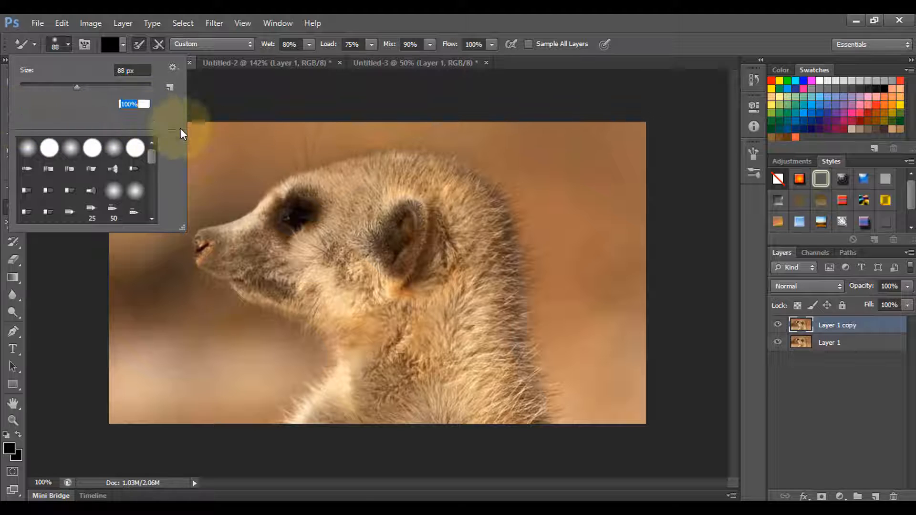
mouse_move(143, 119)
left_mouse_down()
mouse_move(61, 118)
mouse_move(136, 118)
left_mouse_up()
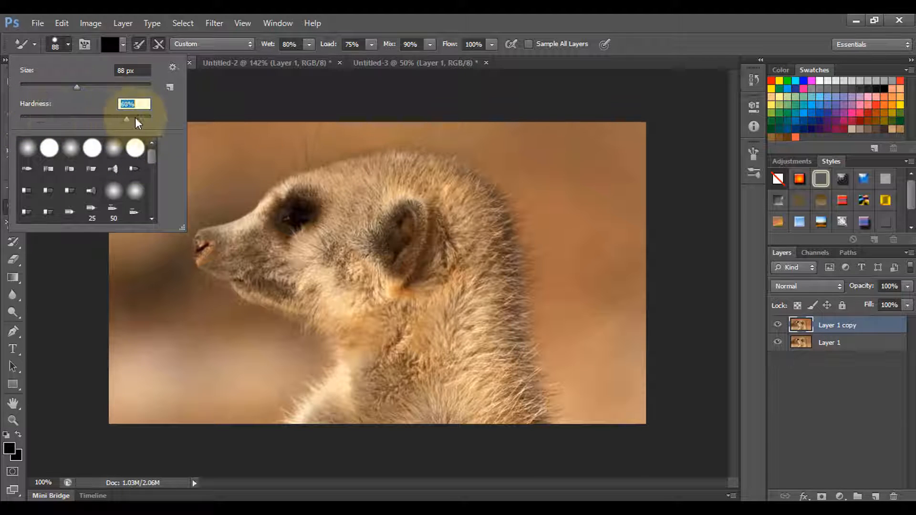
left_click_drag(69, 119, 86, 119)
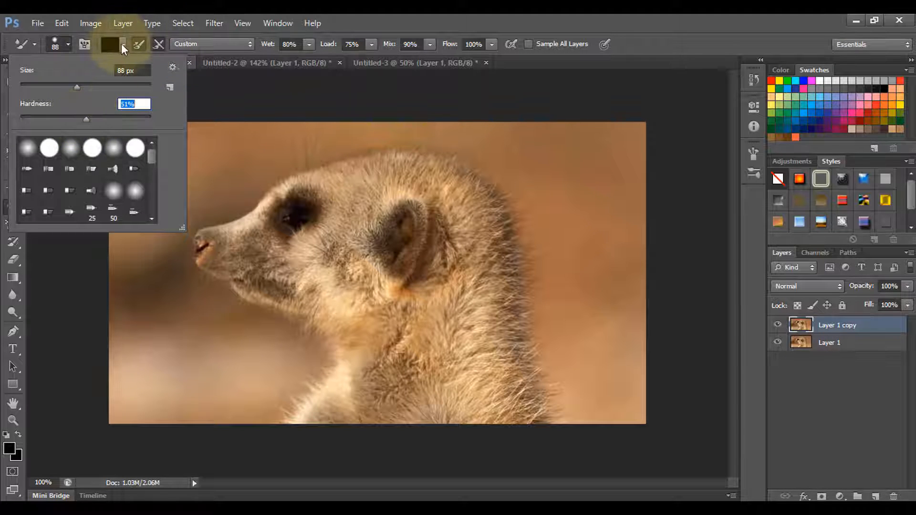
left_click(86, 42)
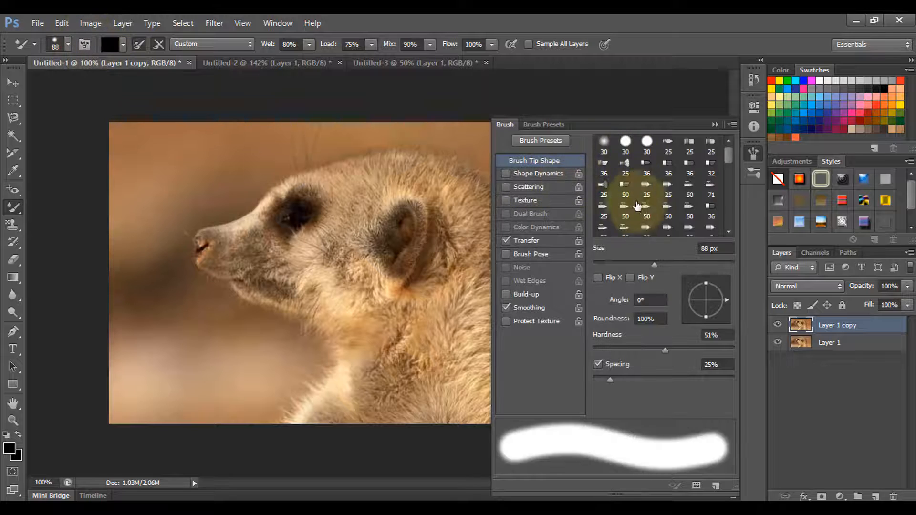
left_click(715, 124)
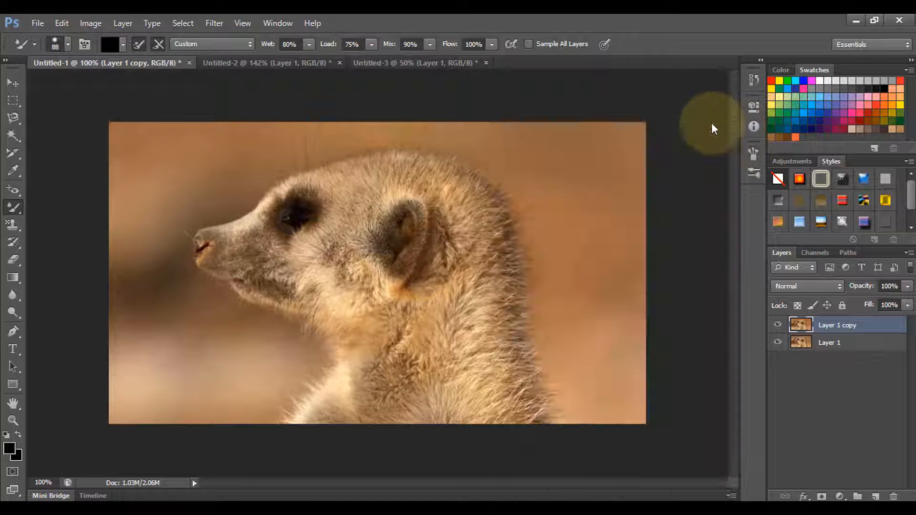
Set the mixer brush colour to the tan sampled from the blurred background beside the meerkat's neck.
left_click(110, 45)
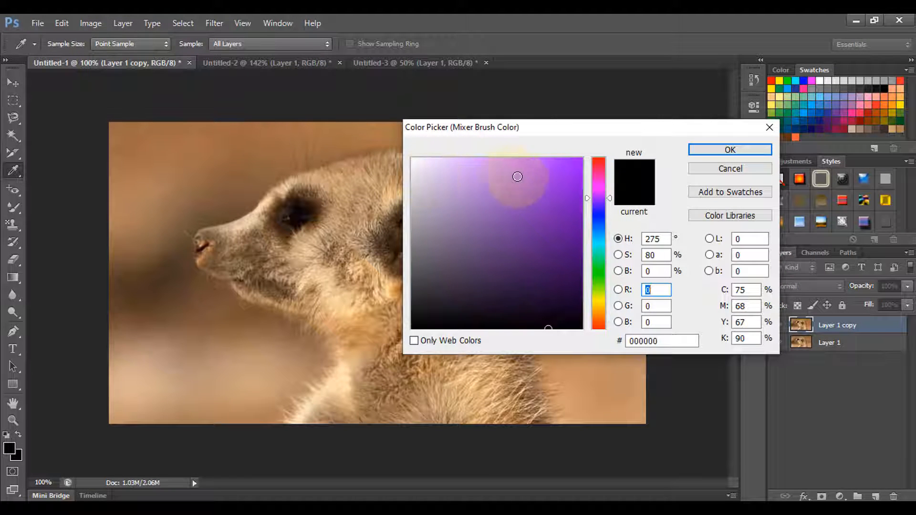
left_click(574, 164)
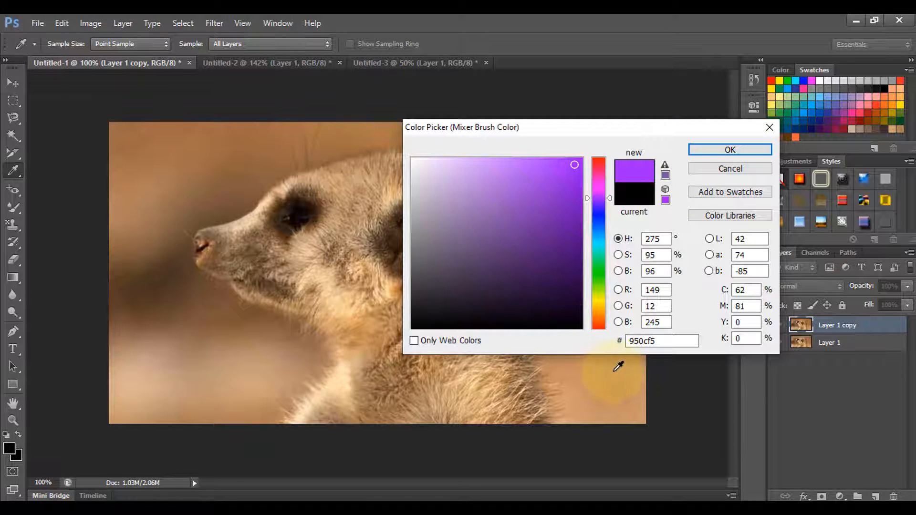
left_click(618, 366)
left_click(730, 150)
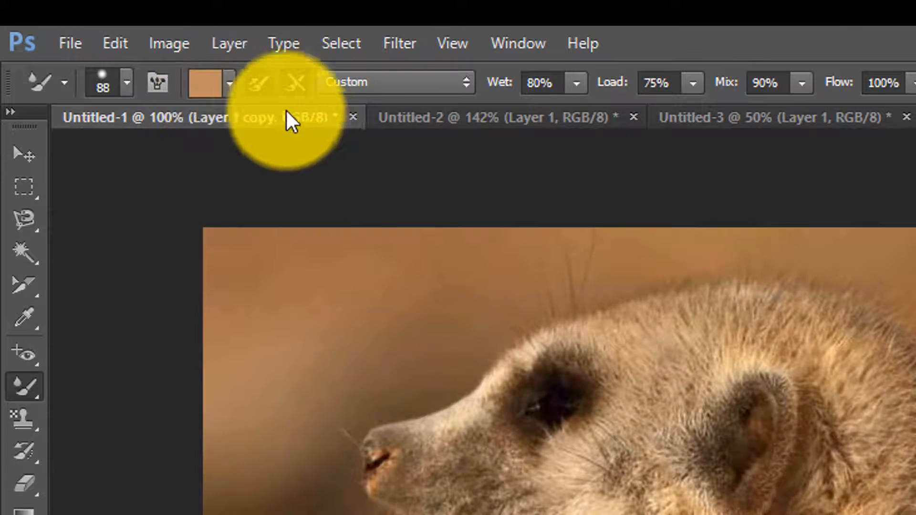
Turn off cleaning the brush after each stroke while keeping the load-after-each-stroke option enabled.
left_click(292, 85)
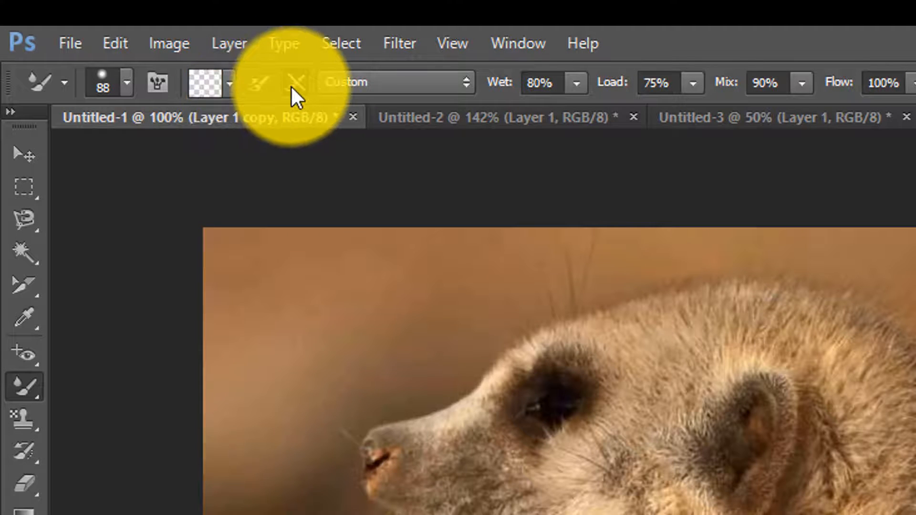
left_click(259, 82)
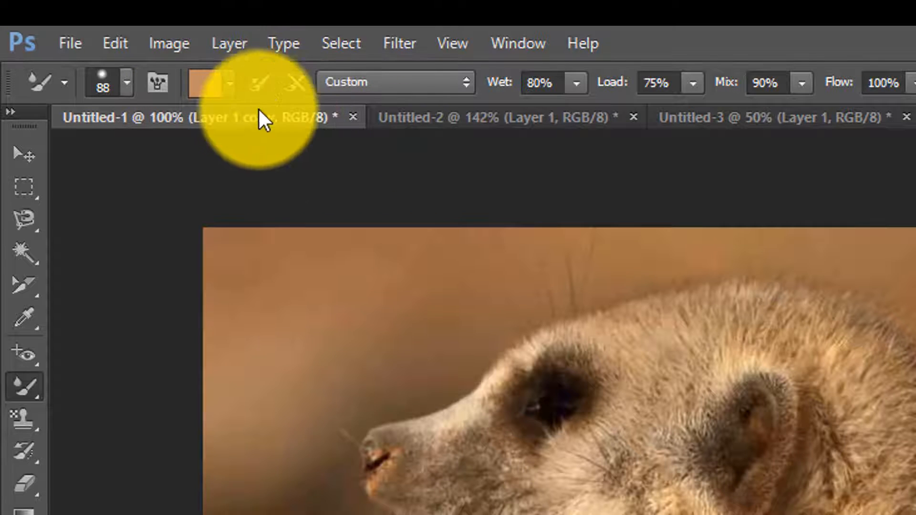
left_click(259, 83)
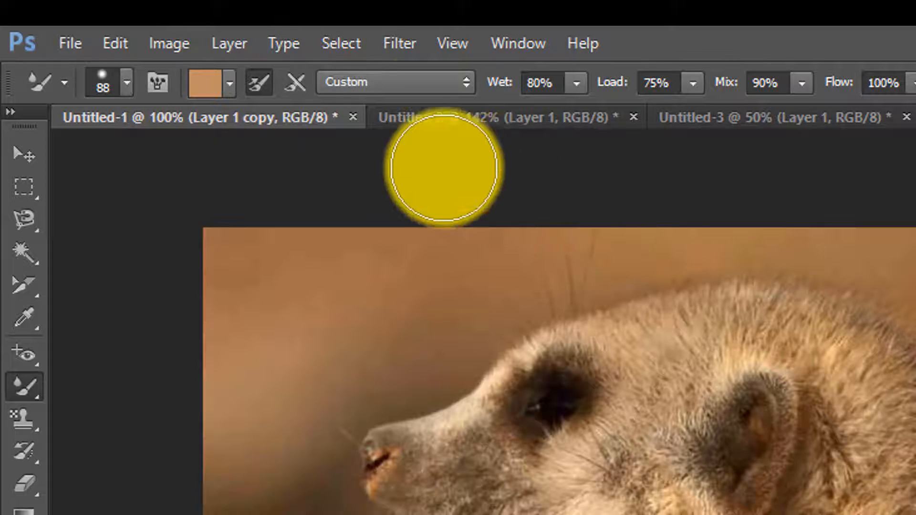
Apply the Wet blending preset to the mixer brush and enable Sample All Layers.
left_click(429, 81)
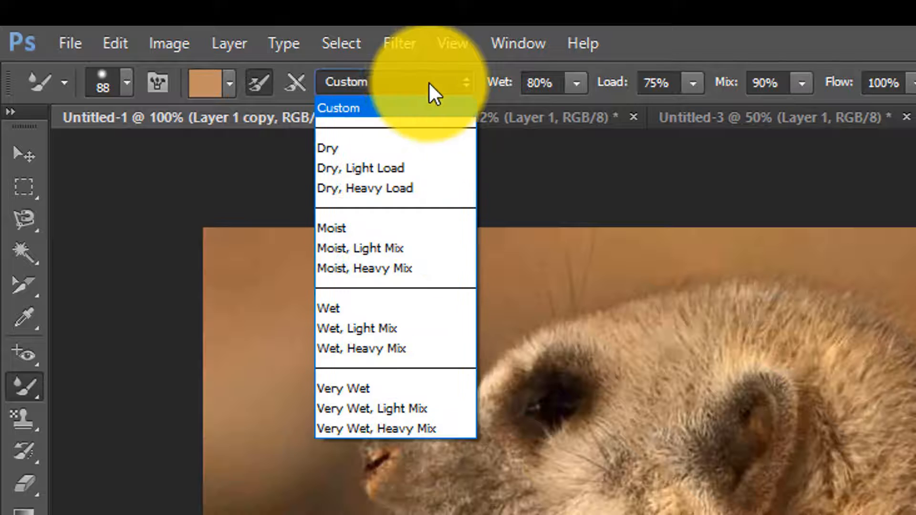
left_click(382, 309)
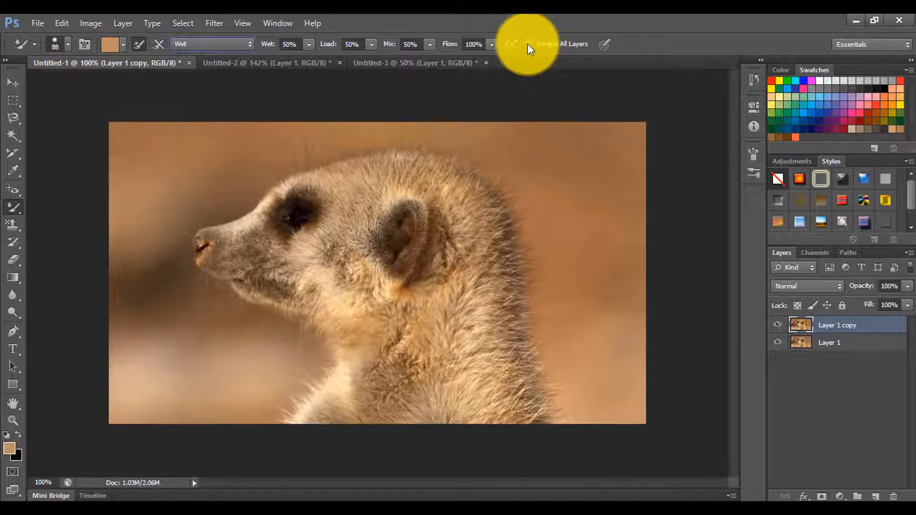
left_click(528, 44)
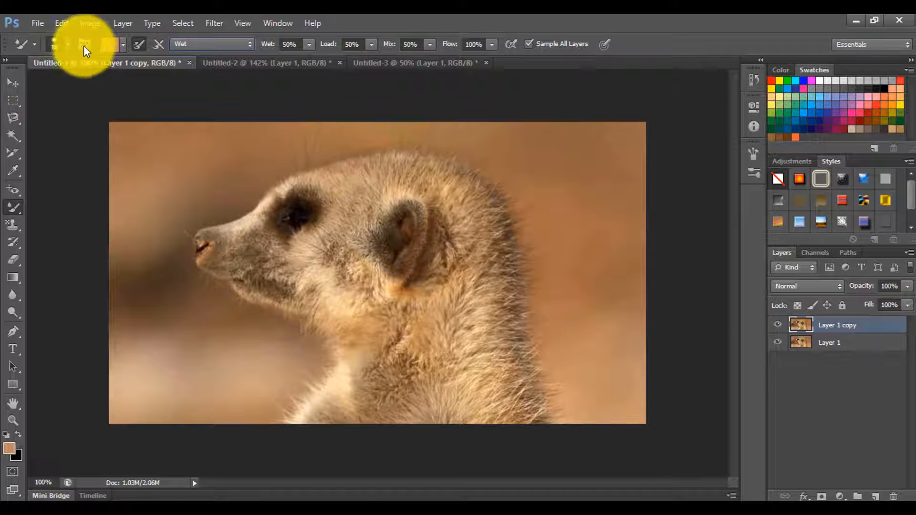
Choose a bristle brush tip at 88 px and brush fur strands outward along the meerkat's back and the back of its head.
left_click(68, 46)
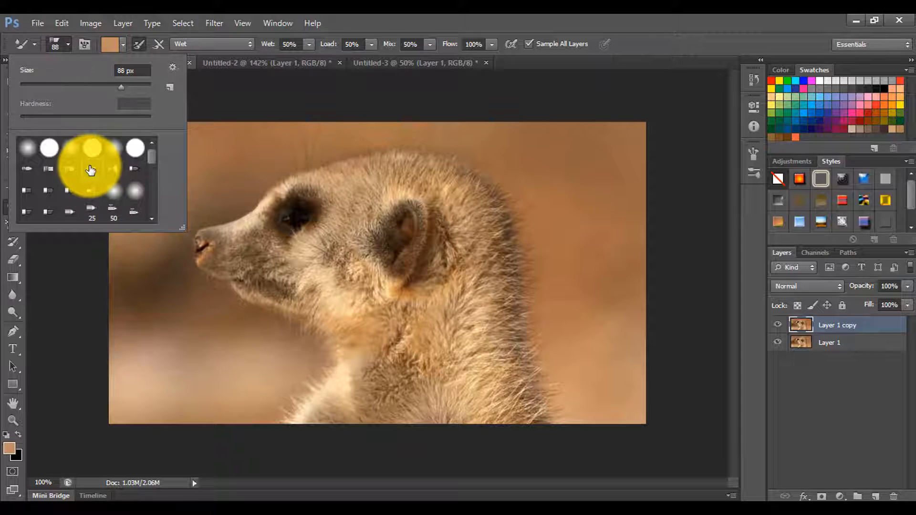
left_click(49, 43)
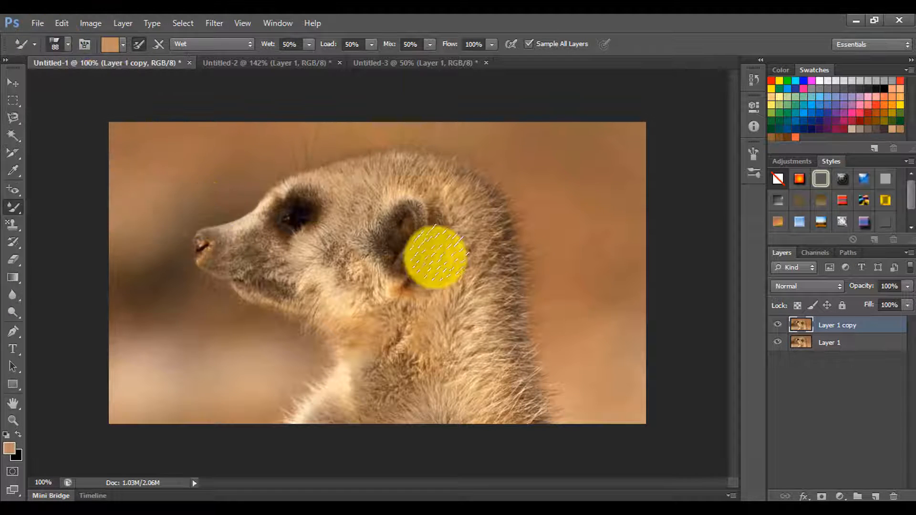
scroll(513, 281, "up", 2)
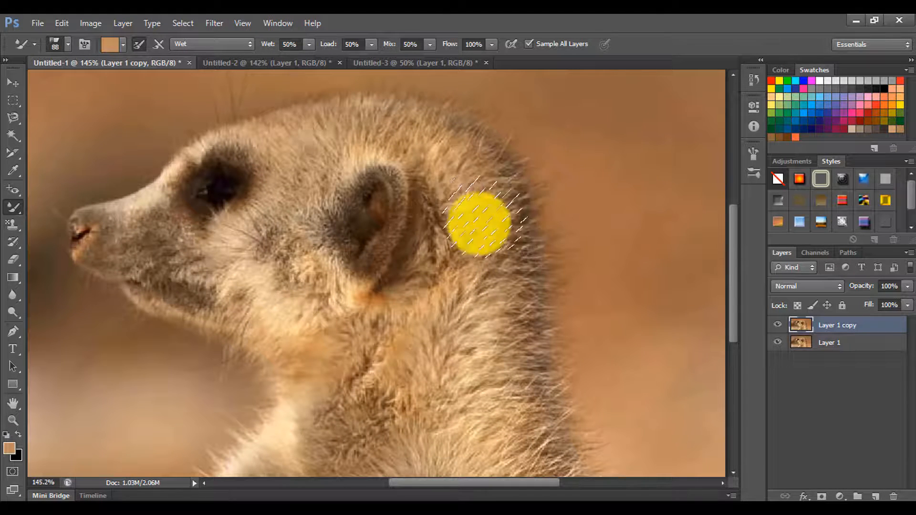
scroll(551, 300, "down", 1)
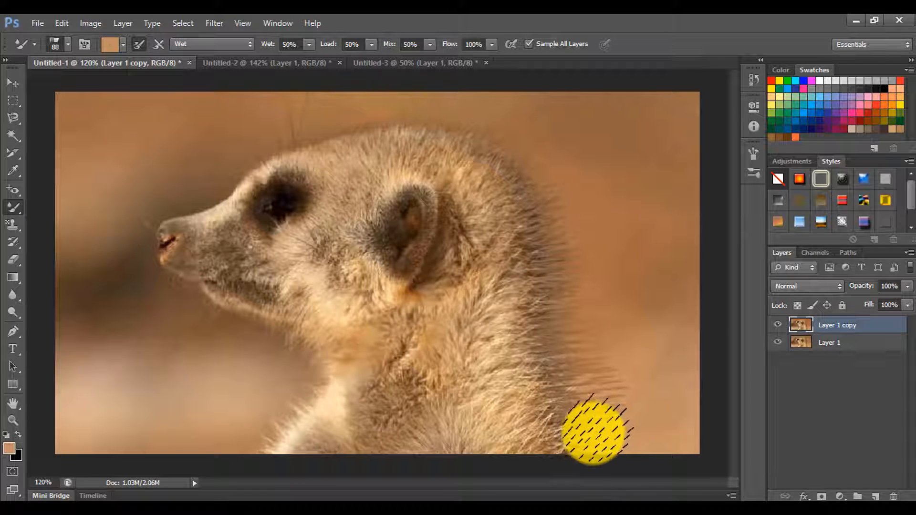
left_click_drag(594, 432, 663, 431)
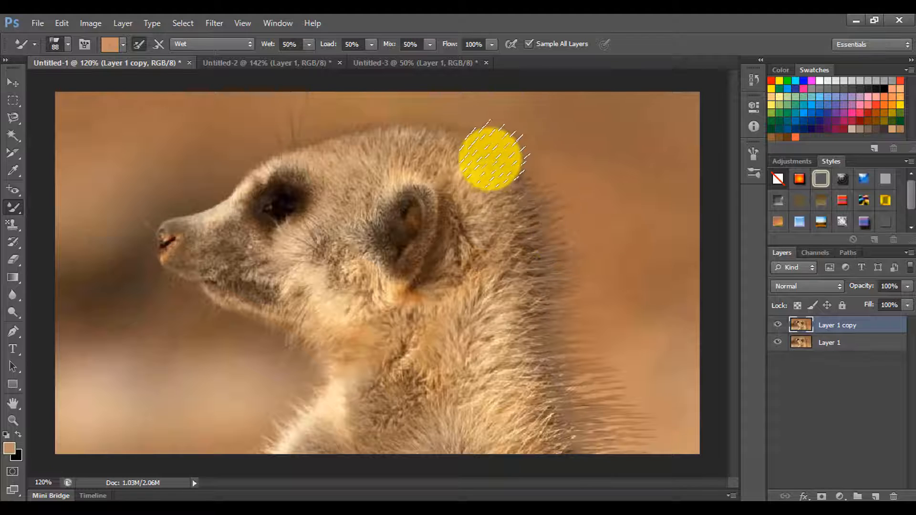
left_click_drag(492, 131, 535, 124)
left_click_drag(515, 176, 579, 154)
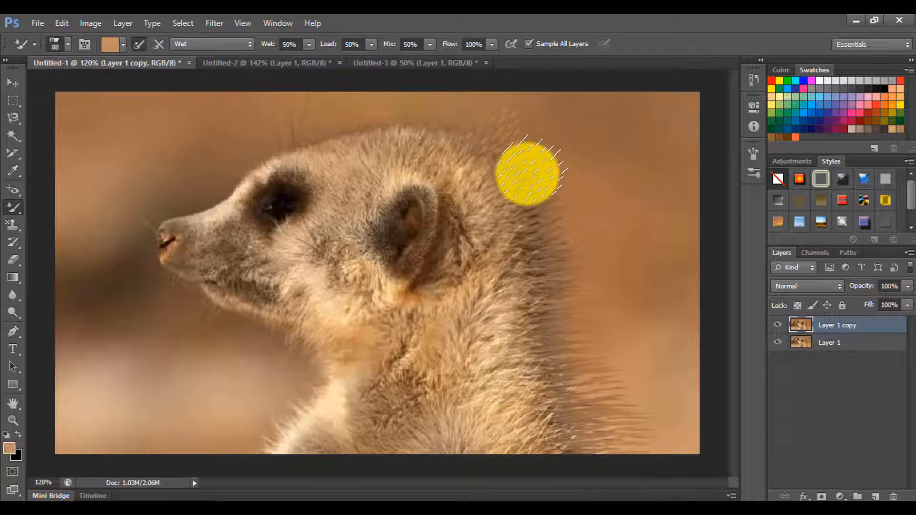
left_click_drag(529, 171, 582, 157)
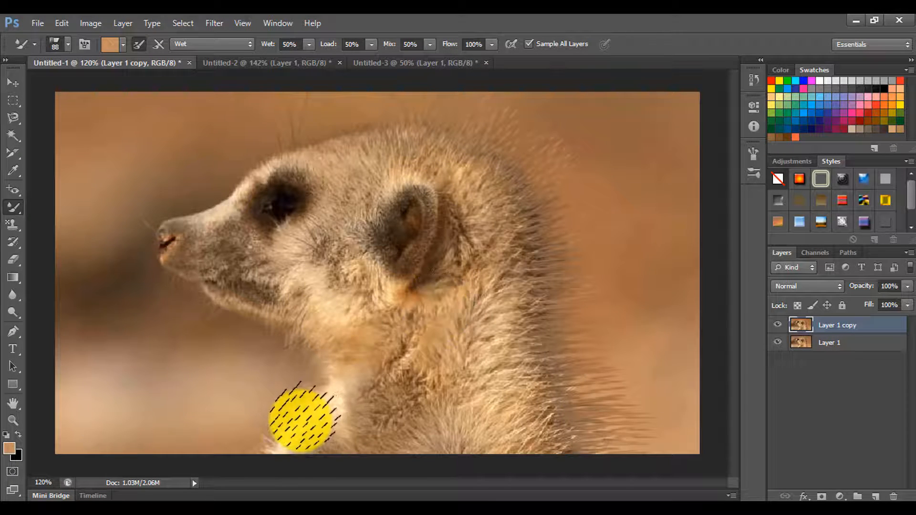
Brush fur strands outward from the meerkat's chest and throat, and compare the result with the original by toggling the copied layer's visibility.
mouse_move(286, 433)
left_mouse_down()
mouse_move(248, 419)
mouse_move(153, 418)
mouse_move(257, 420)
mouse_move(297, 409)
mouse_move(183, 387)
mouse_move(297, 392)
mouse_move(320, 377)
mouse_move(283, 381)
left_mouse_up()
left_click_drag(304, 348, 262, 364)
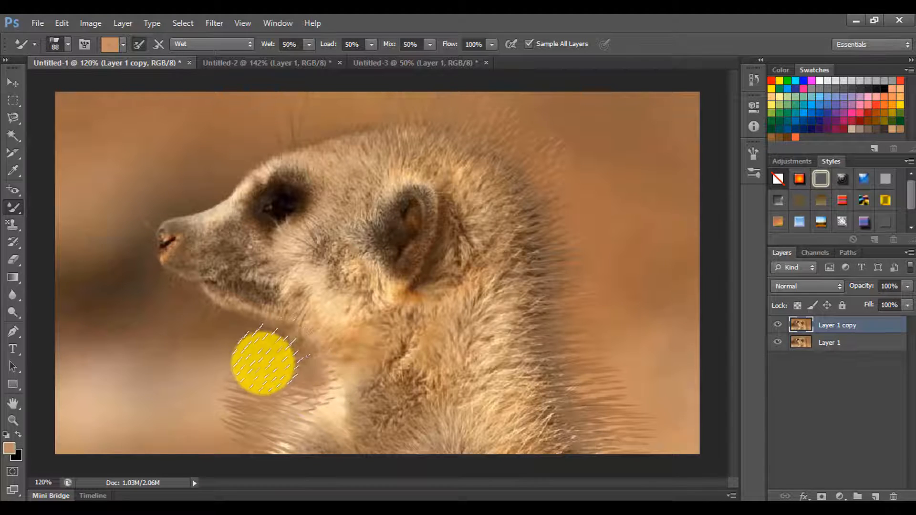
left_click_drag(264, 332, 213, 359)
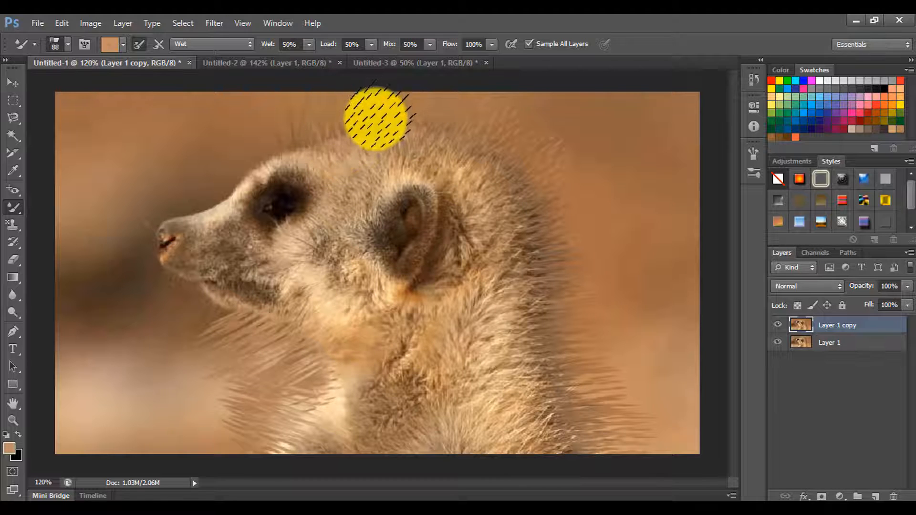
left_click(778, 327)
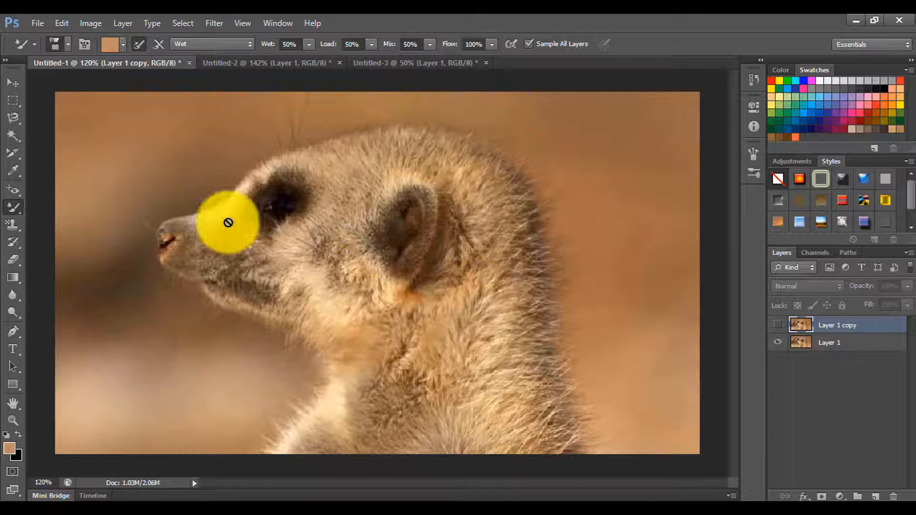
left_click(778, 327)
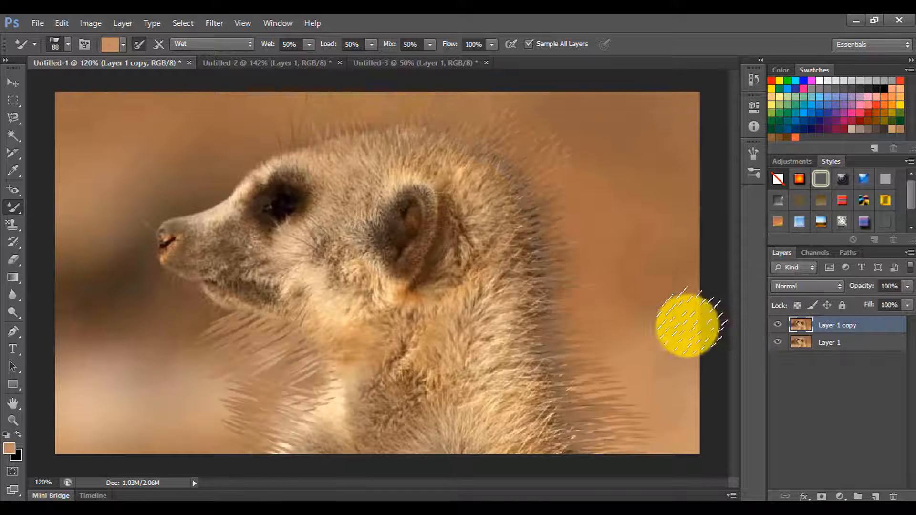
In the kitten document Untitled-2, set the mixer brush colour to the beige sampled from the wall and duplicate Layer 1.
left_click(266, 64)
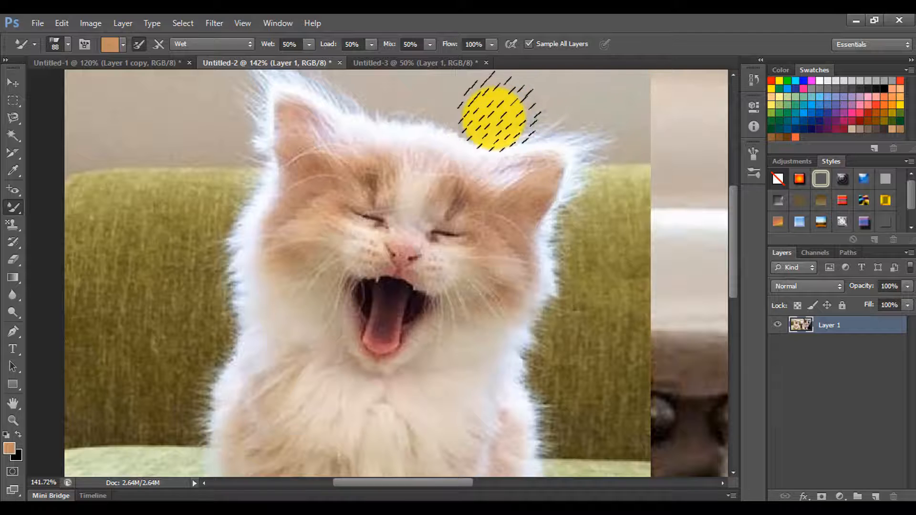
left_click(113, 43)
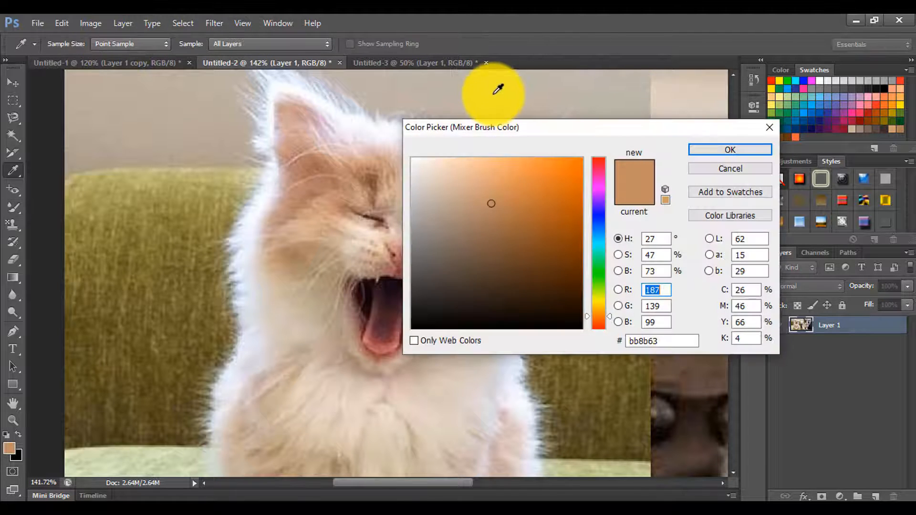
left_click(474, 106)
left_click(718, 150)
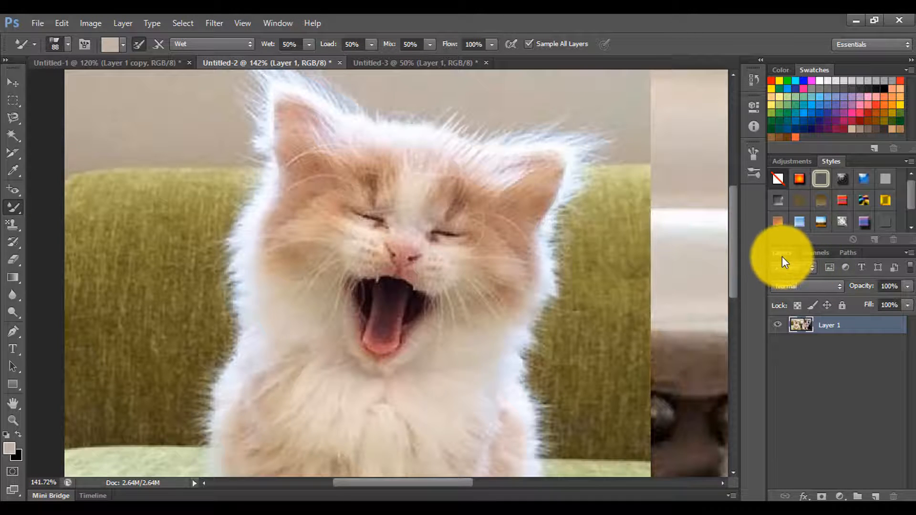
key("ctrl+j")
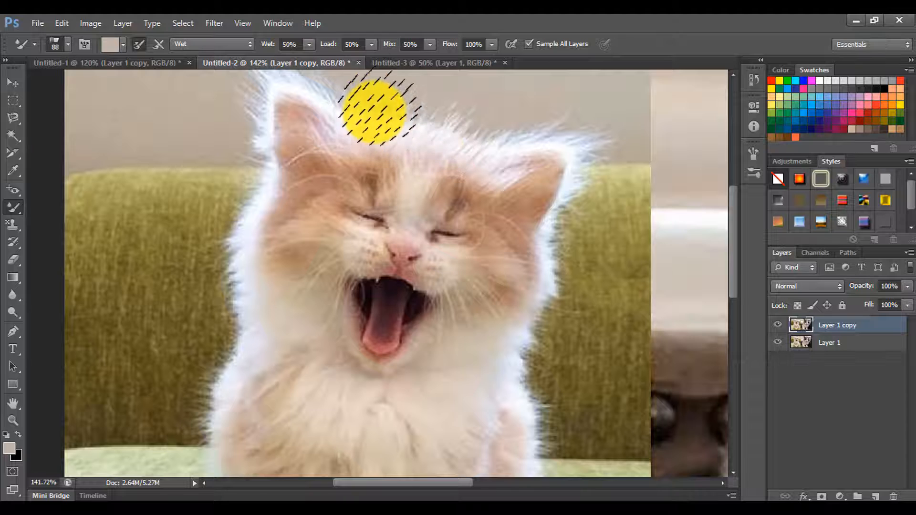
Brush fur strands outward along both sides of the kitten's head and body, and compare with the original by toggling the copied layer's visibility.
left_click_drag(253, 220, 181, 230)
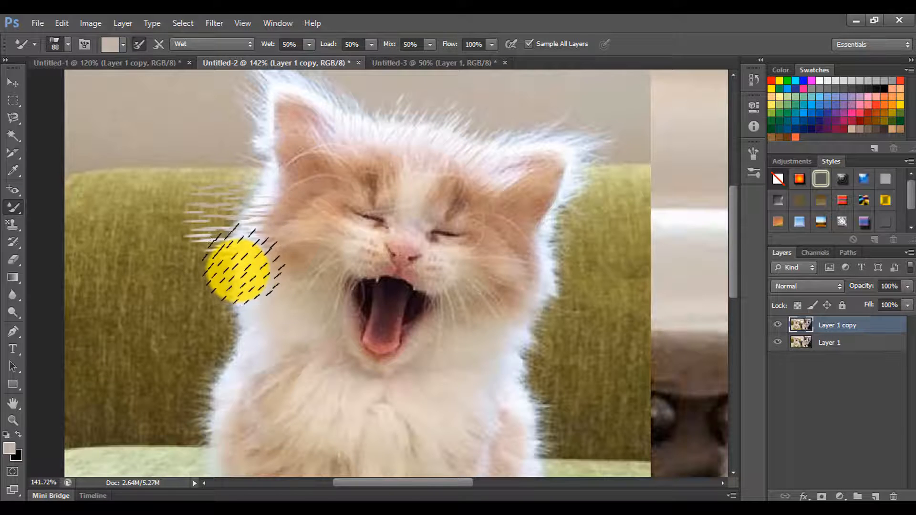
mouse_move(190, 276)
left_mouse_down()
mouse_move(237, 307)
mouse_move(200, 314)
mouse_move(250, 336)
mouse_move(224, 341)
mouse_move(191, 404)
mouse_move(214, 378)
mouse_move(146, 381)
mouse_move(255, 387)
mouse_move(250, 367)
mouse_move(210, 350)
mouse_move(224, 291)
mouse_move(202, 271)
mouse_move(226, 231)
mouse_move(198, 213)
mouse_move(242, 197)
mouse_move(242, 184)
mouse_move(272, 221)
left_mouse_up()
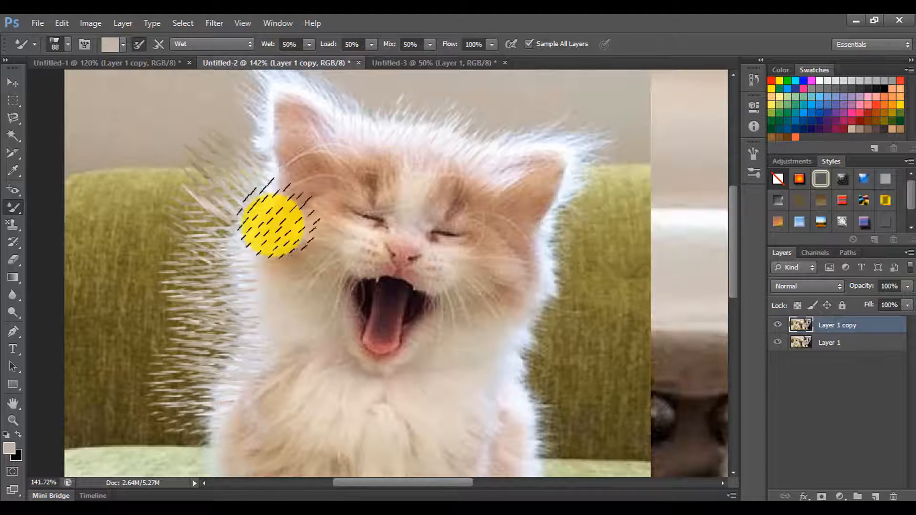
mouse_move(535, 367)
left_mouse_down()
mouse_move(561, 370)
mouse_move(520, 339)
mouse_move(557, 317)
mouse_move(538, 291)
mouse_move(603, 268)
mouse_move(573, 242)
mouse_move(608, 217)
mouse_move(591, 211)
mouse_move(577, 230)
left_mouse_up()
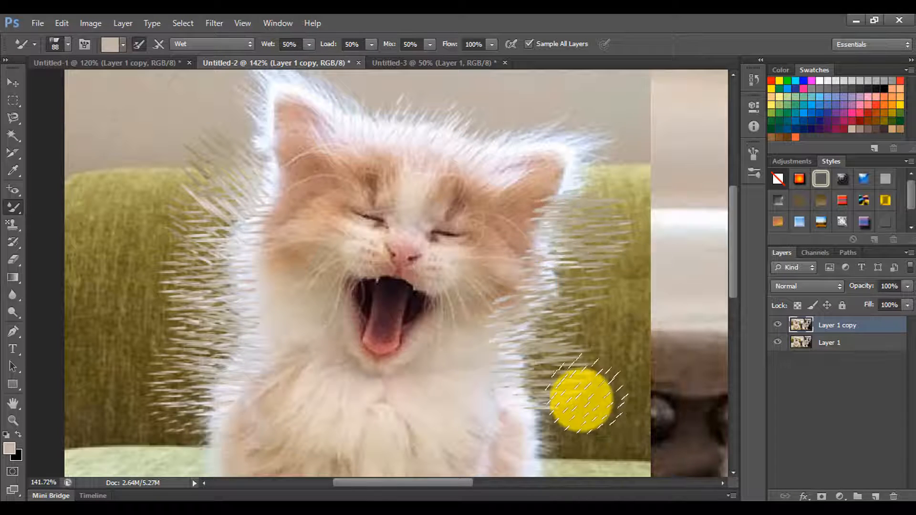
mouse_move(581, 399)
left_mouse_down()
mouse_move(532, 413)
mouse_move(591, 438)
mouse_move(548, 442)
left_mouse_up()
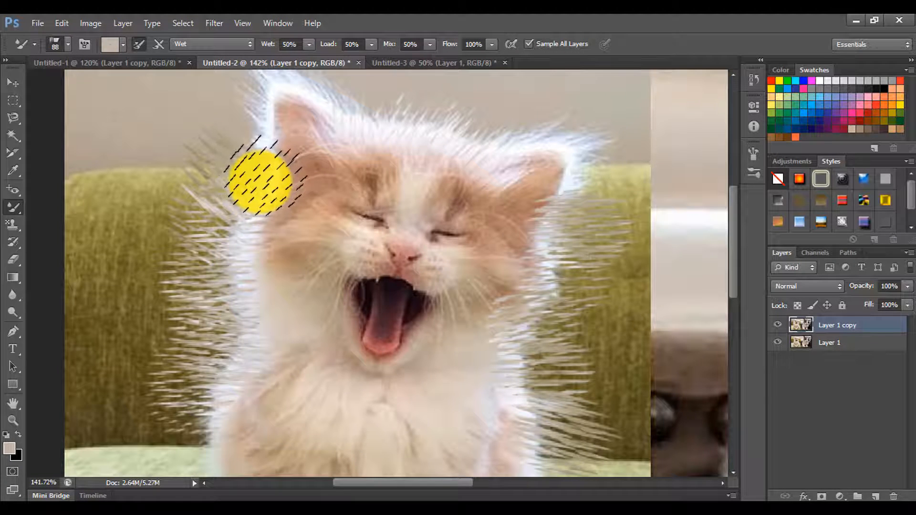
left_click(778, 326)
left_click(778, 326)
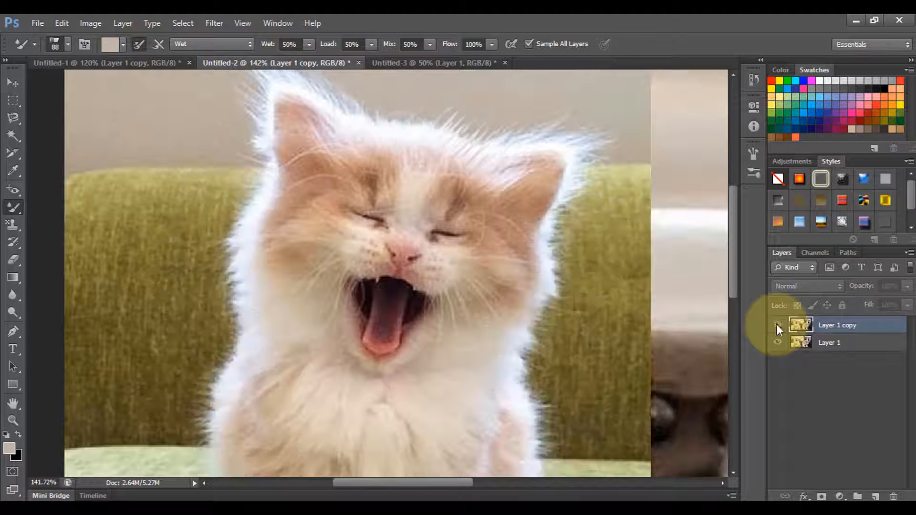
left_click(777, 325)
Switch to the Untitled-3 document and try a mixer brush stroke on top of the sleeping cat's head.
left_click(407, 65)
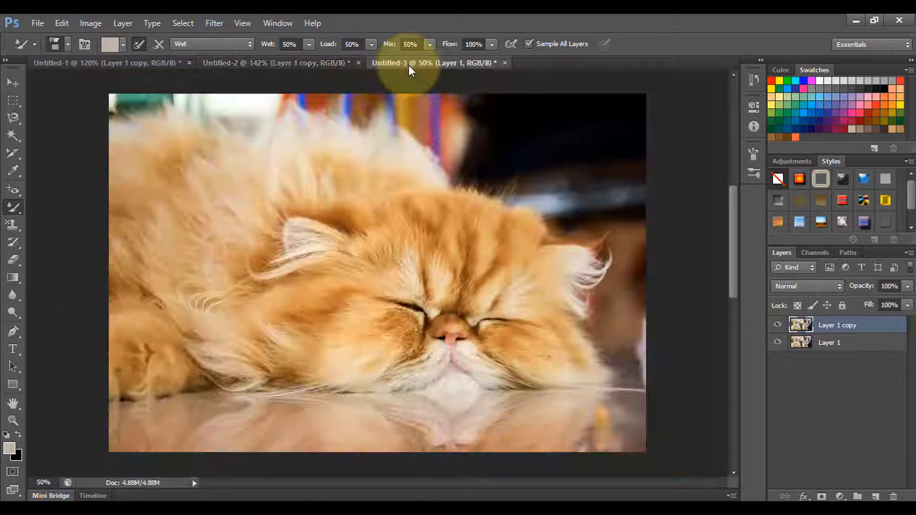
left_click(282, 67)
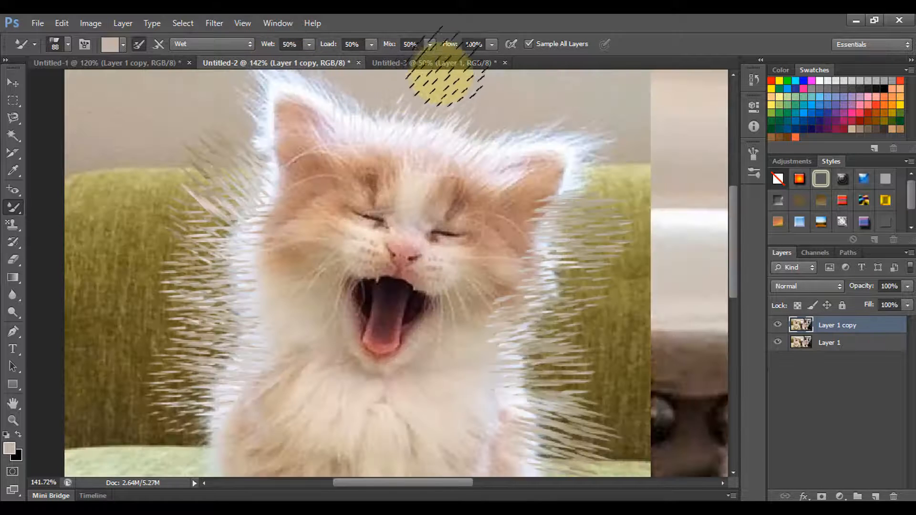
left_click(466, 64)
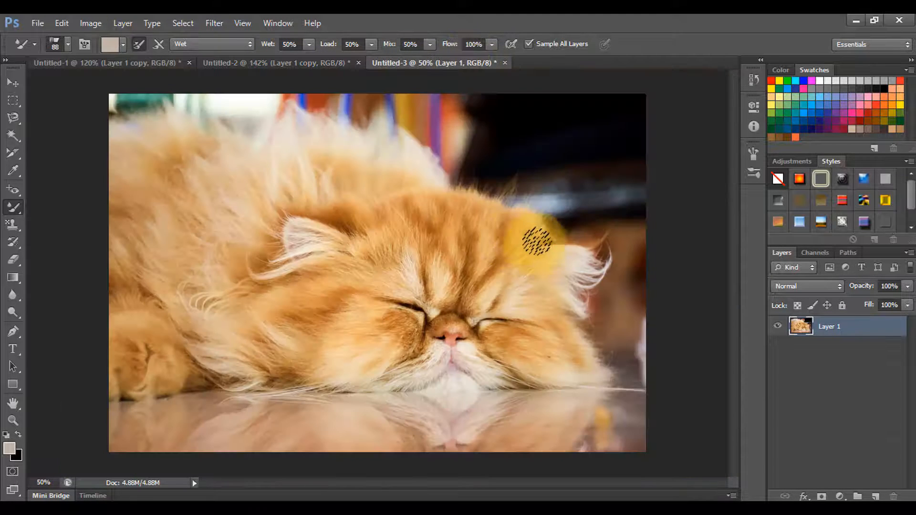
scroll(588, 264, "up", 4)
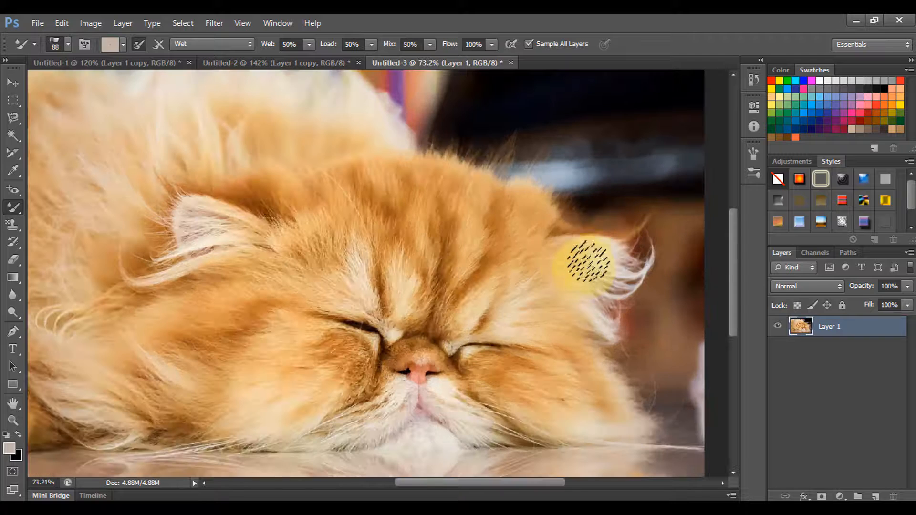
left_click_drag(499, 209, 500, 271)
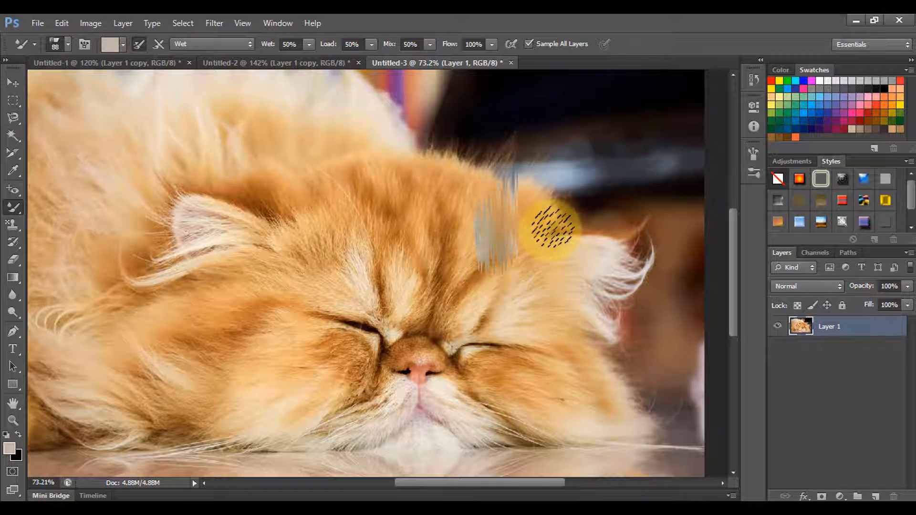
left_click_drag(546, 201, 517, 250)
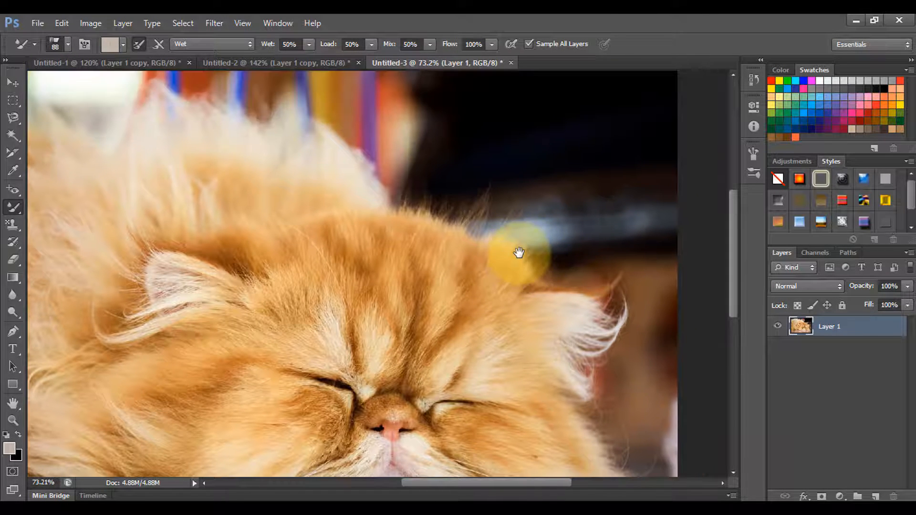
Set the mixer brush colour to the orange da9b58 sampled from the cat's head fur.
left_click(111, 44)
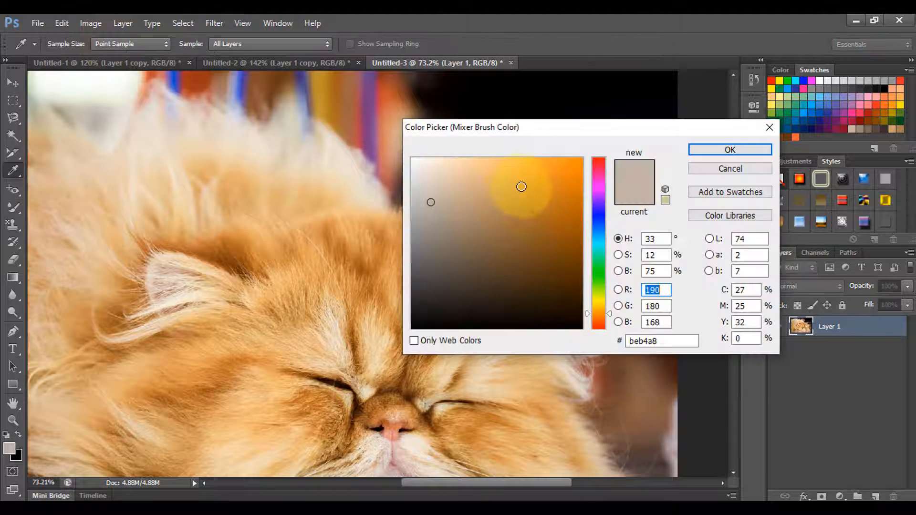
left_click_drag(548, 127, 667, 126)
left_click(402, 235)
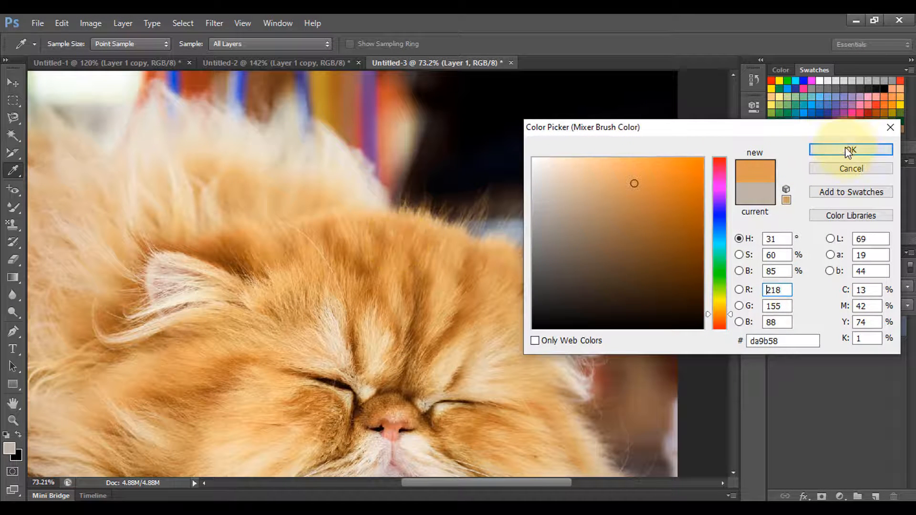
left_click(851, 149)
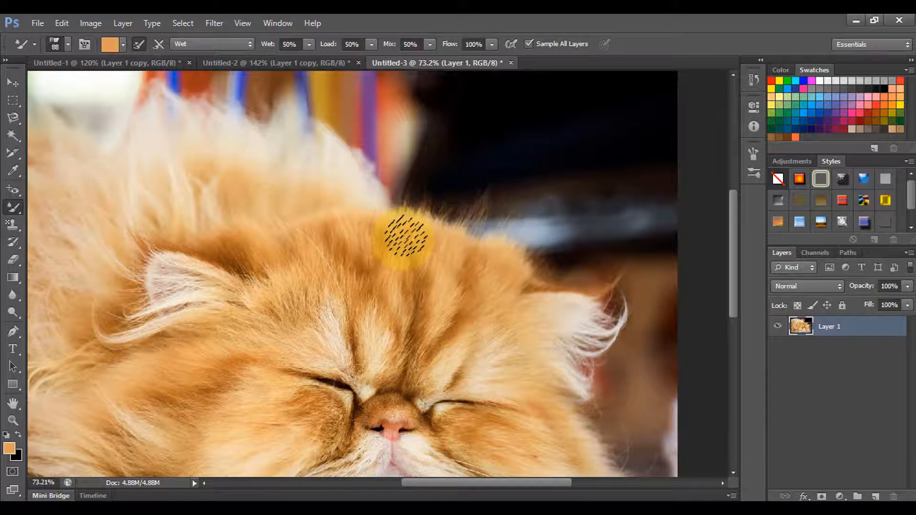
Enlarge the bristle brush to 250 px, undo a trial stroke on the cat's head, and duplicate Layer 1.
key("bracketright")
key("bracketright")
key("bracketright")
key("bracketright")
key("bracketright")
key("bracketright")
key("bracketright")
left_click_drag(414, 263, 439, 226)
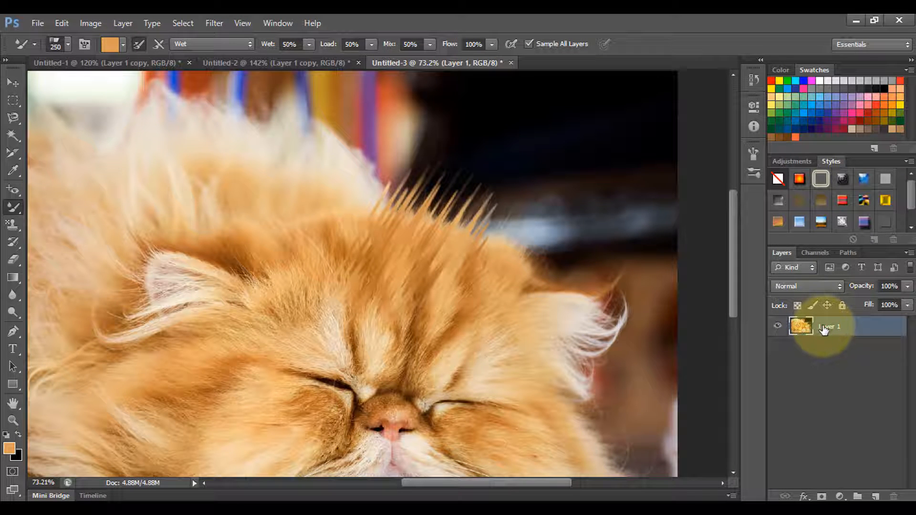
key("ctrl+z")
key("ctrl+j")
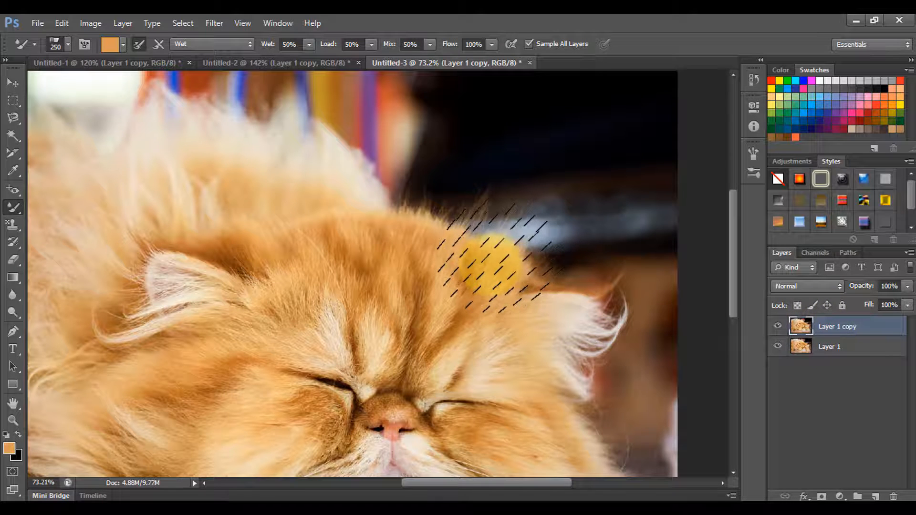
Set the flow to 52% and brush fur strands outward from the top of the cat's head, the ear and the cheek.
left_click_drag(491, 45, 459, 59)
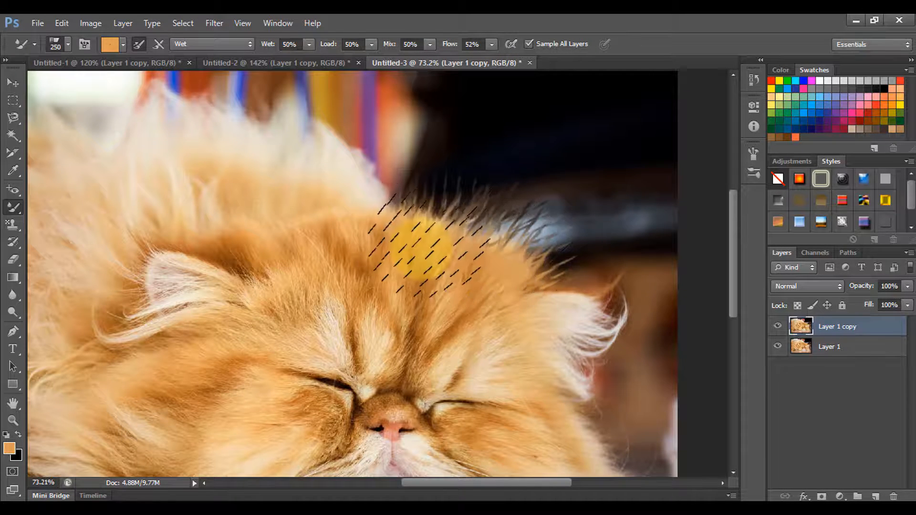
left_click_drag(422, 249, 425, 227)
left_click_drag(388, 268, 374, 194)
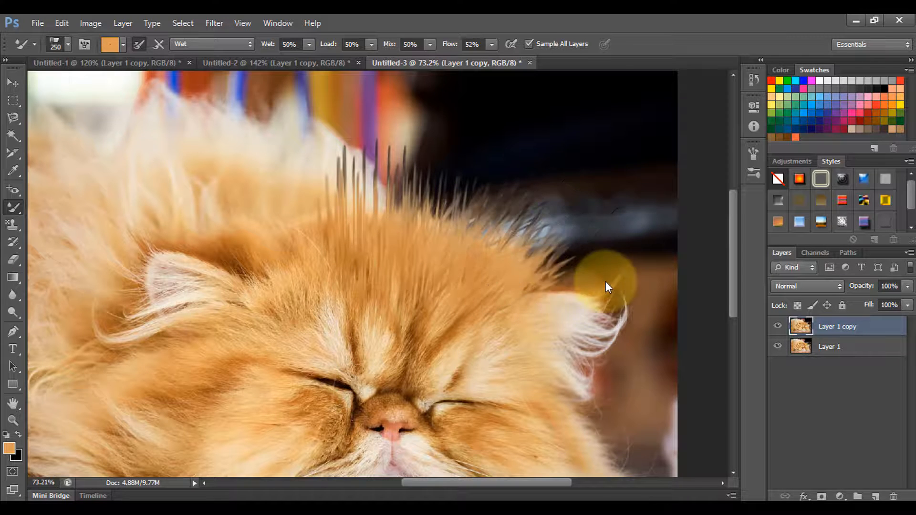
left_click_drag(529, 275, 605, 281)
left_click_drag(303, 253, 286, 200)
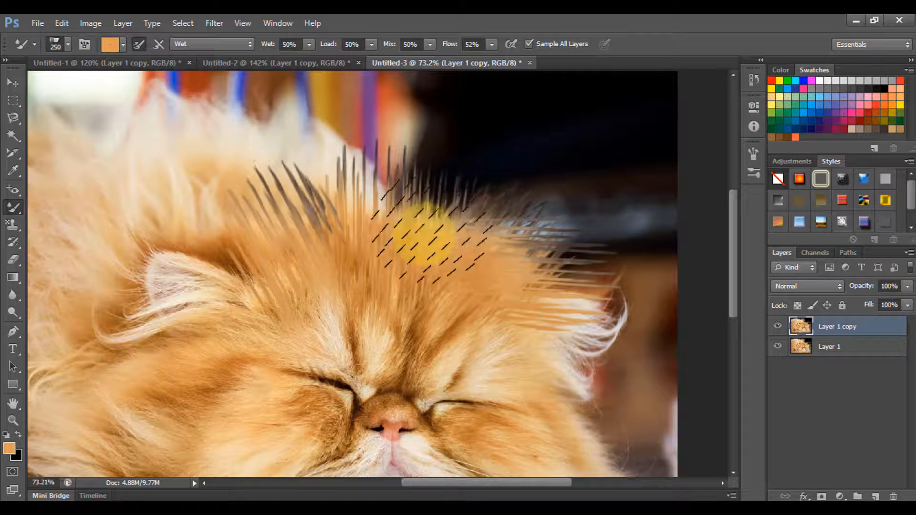
mouse_move(556, 408)
left_mouse_down()
mouse_move(531, 259)
mouse_move(532, 277)
mouse_move(614, 296)
mouse_move(626, 291)
left_mouse_up()
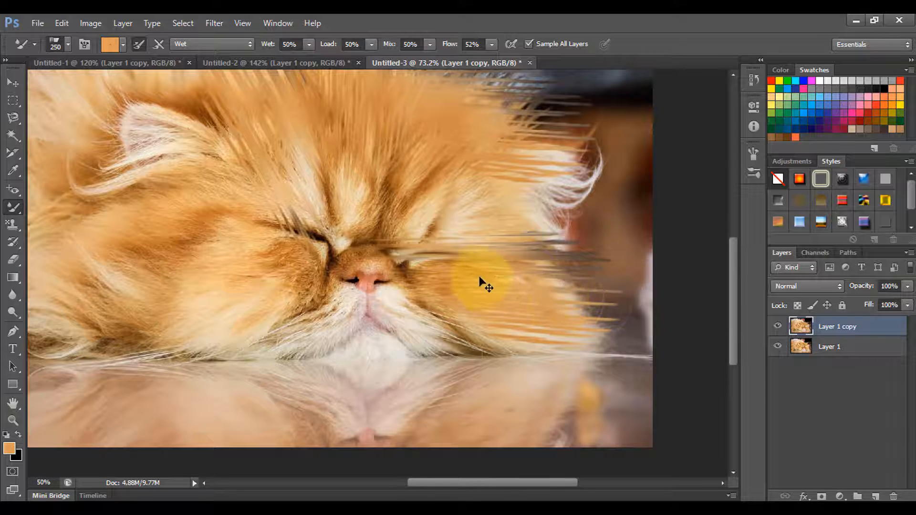
Smear the cat's fur with orange strokes from below the ear nearest its back down to the reflective floor.
scroll(478, 270, "down", 2)
key("ctrl+z")
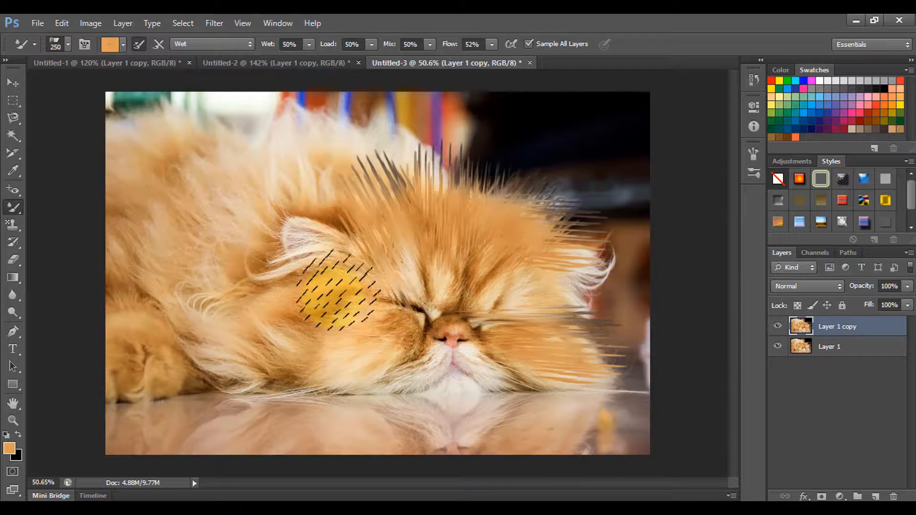
mouse_move(300, 305)
left_mouse_down()
mouse_move(308, 288)
mouse_move(342, 307)
mouse_move(296, 307)
mouse_move(330, 282)
mouse_move(318, 312)
mouse_move(327, 290)
left_mouse_up()
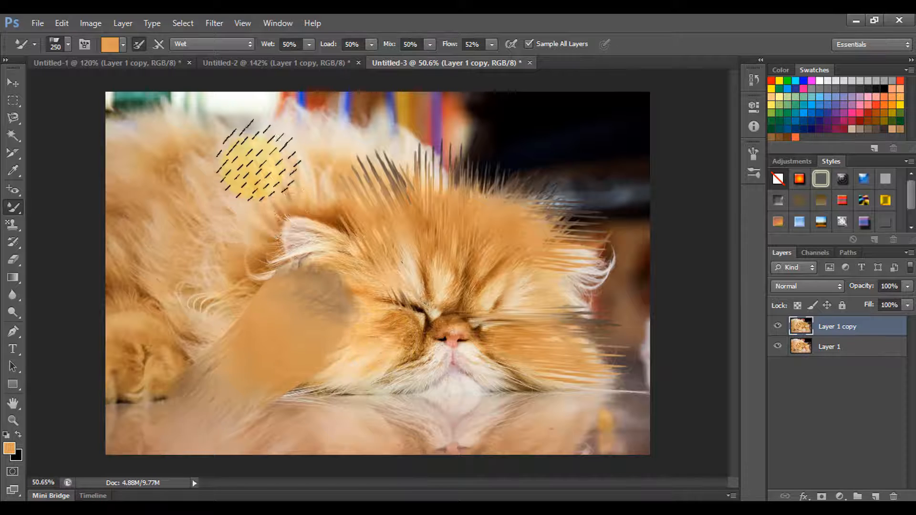
Set the mixer brush colour to blue 115ce5 and brush over the smeared fur patch and up across the ear onto the back.
left_click(111, 45)
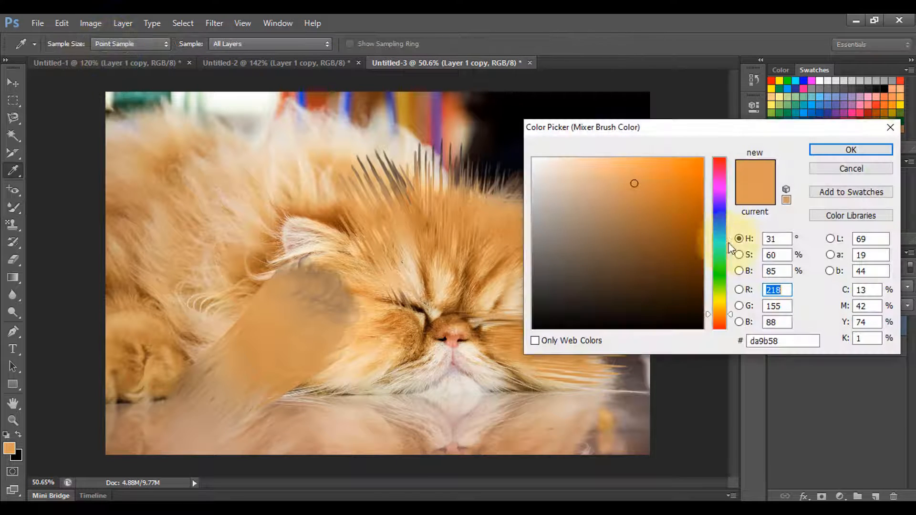
left_click(719, 224)
left_click(691, 175)
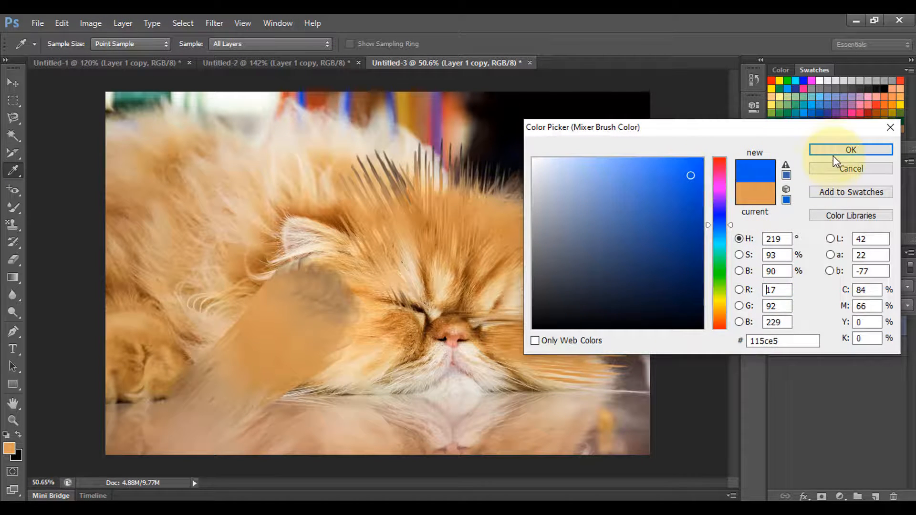
key("Escape")
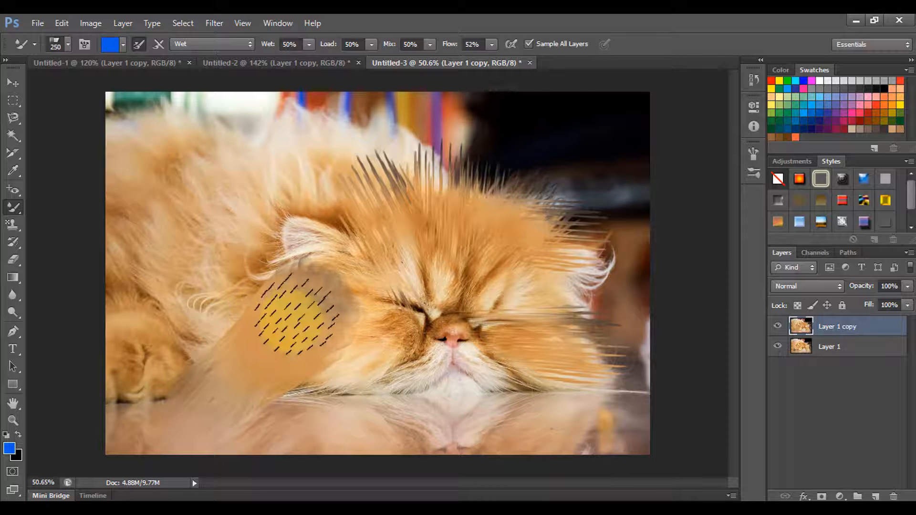
mouse_move(295, 315)
left_mouse_down()
mouse_move(268, 345)
mouse_move(291, 319)
mouse_move(269, 358)
mouse_move(305, 324)
left_mouse_up()
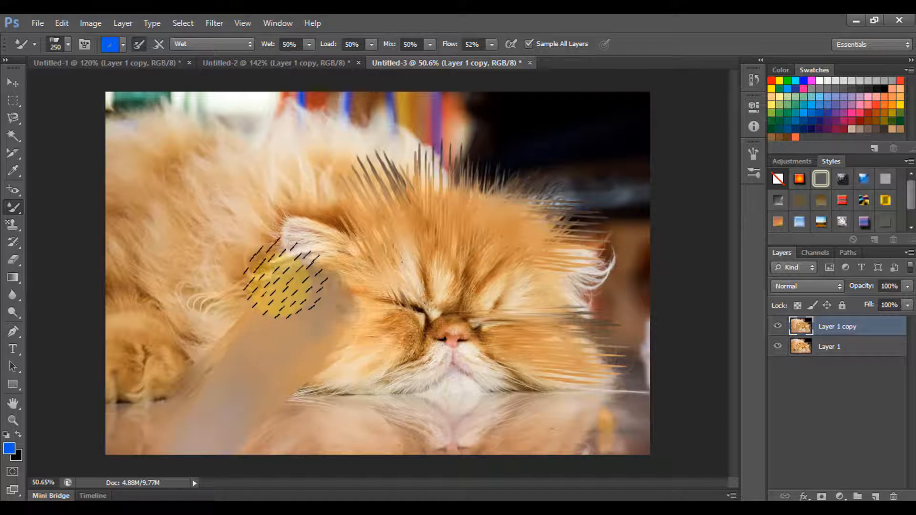
left_click_drag(285, 286, 315, 153)
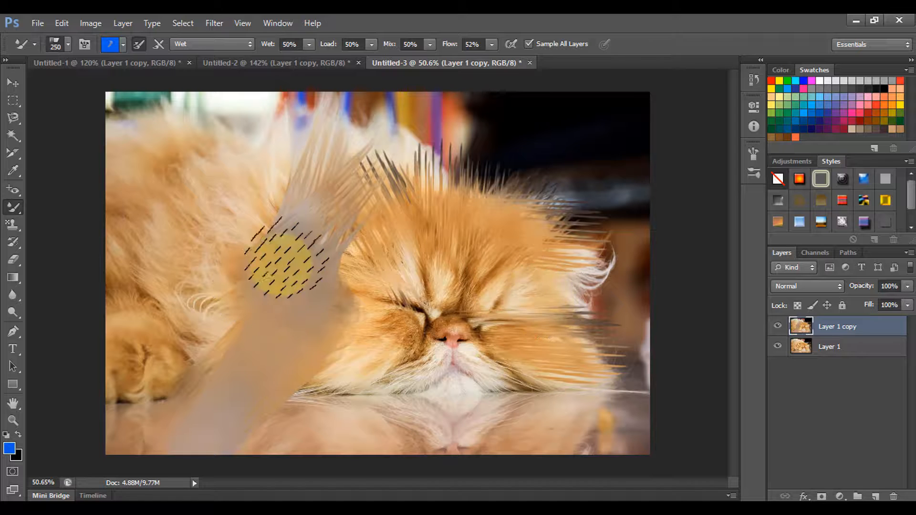
Reselect the Mixer Brush Tool, and return to the kitten document Untitled-2 with the brush size reduced to 50 px.
right_click(14, 205)
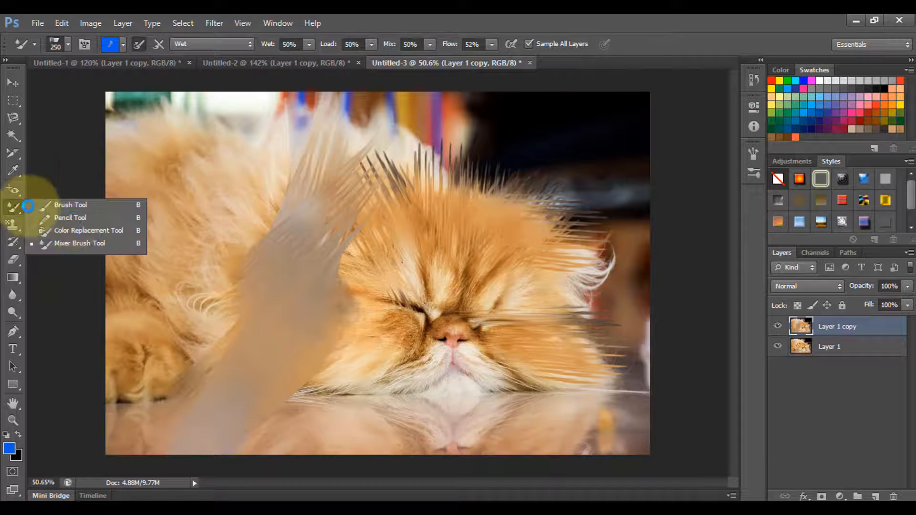
left_click(70, 244)
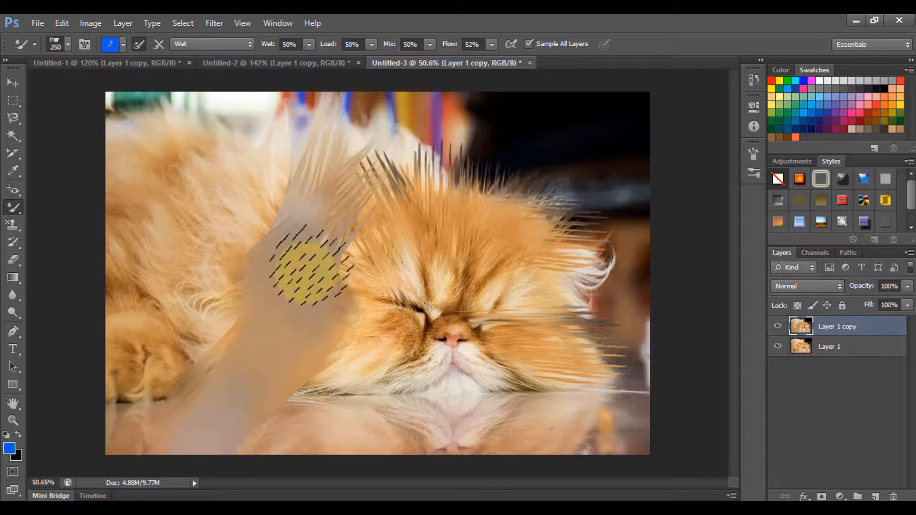
left_click(259, 64)
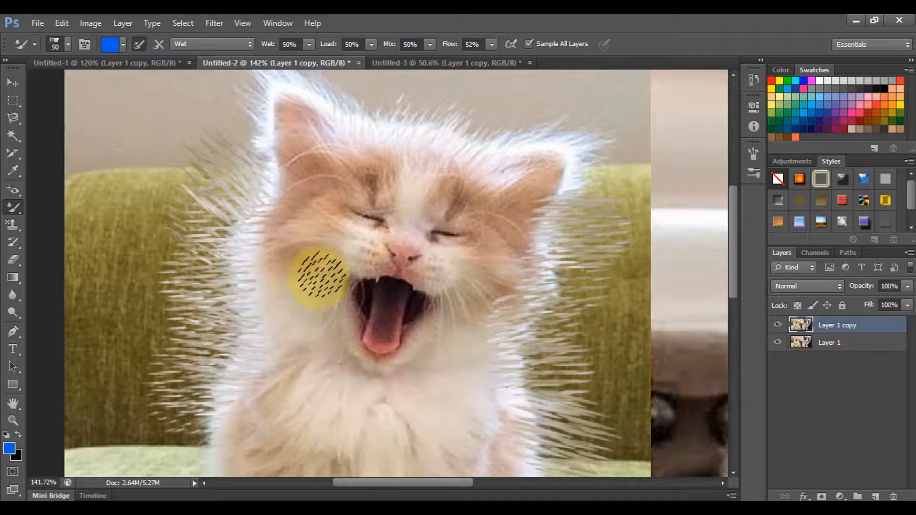
scroll(417, 269, "down", 3)
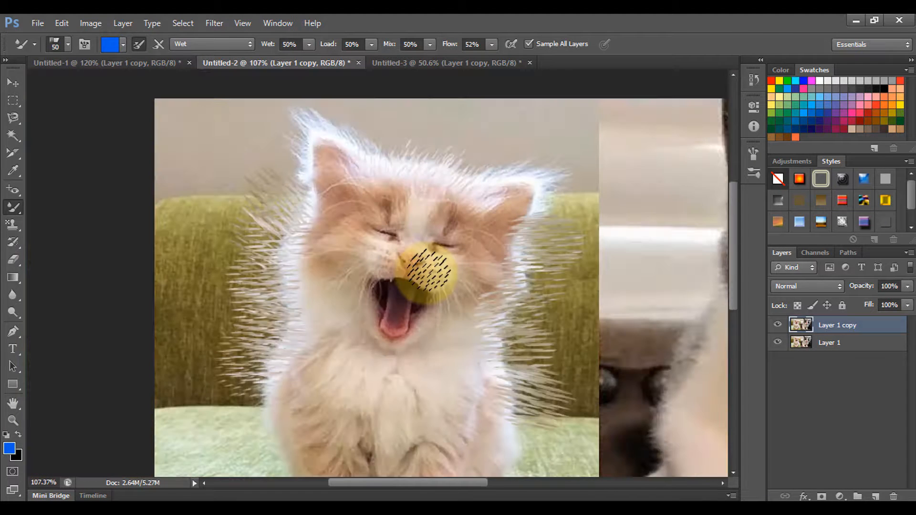